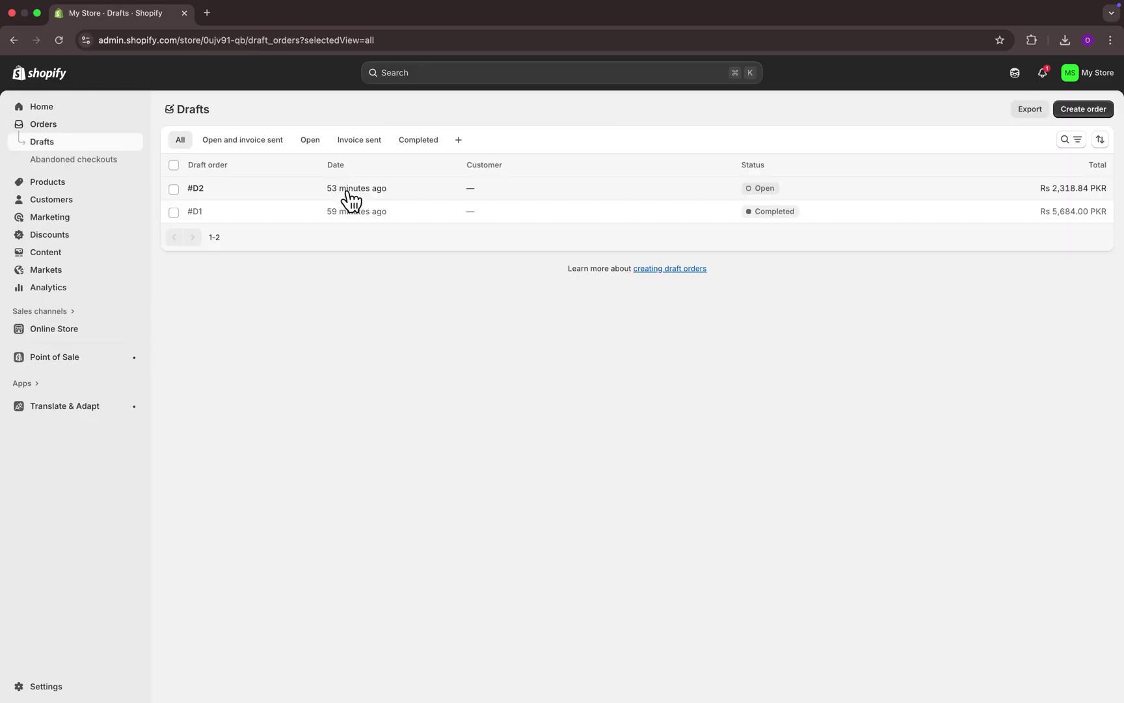
# Mark draft #D2 as paid and confirm creating the paid order
pyautogui.click(348, 188)
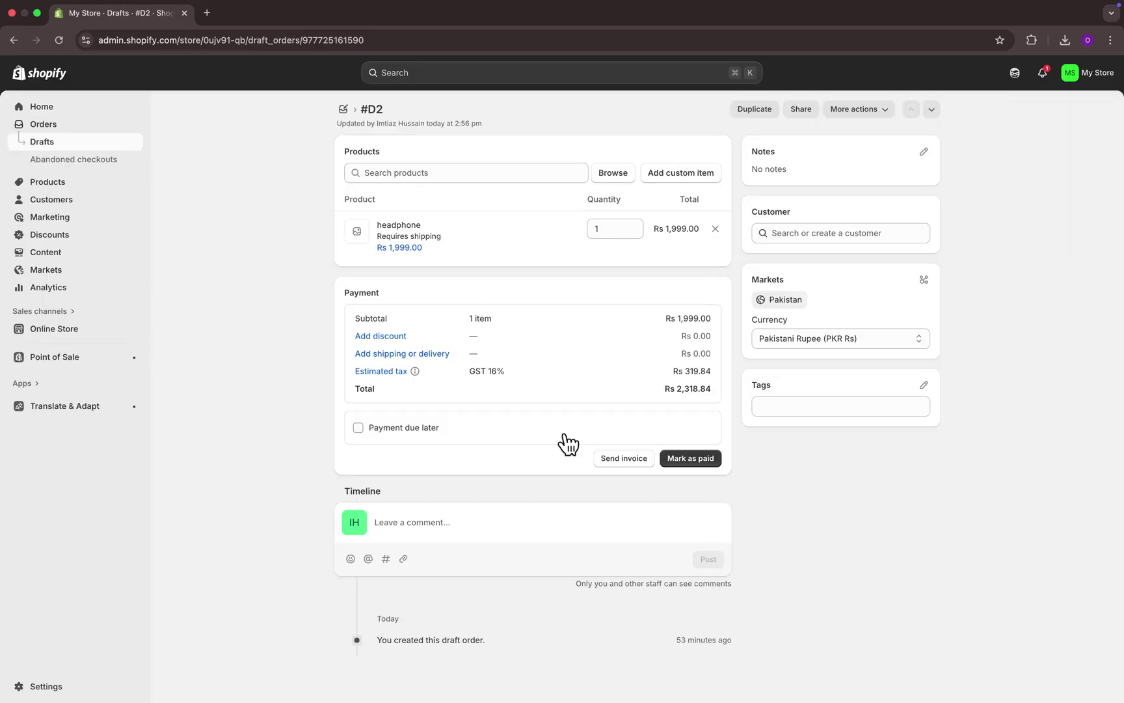
pyautogui.click(691, 458)
pyautogui.click(717, 418)
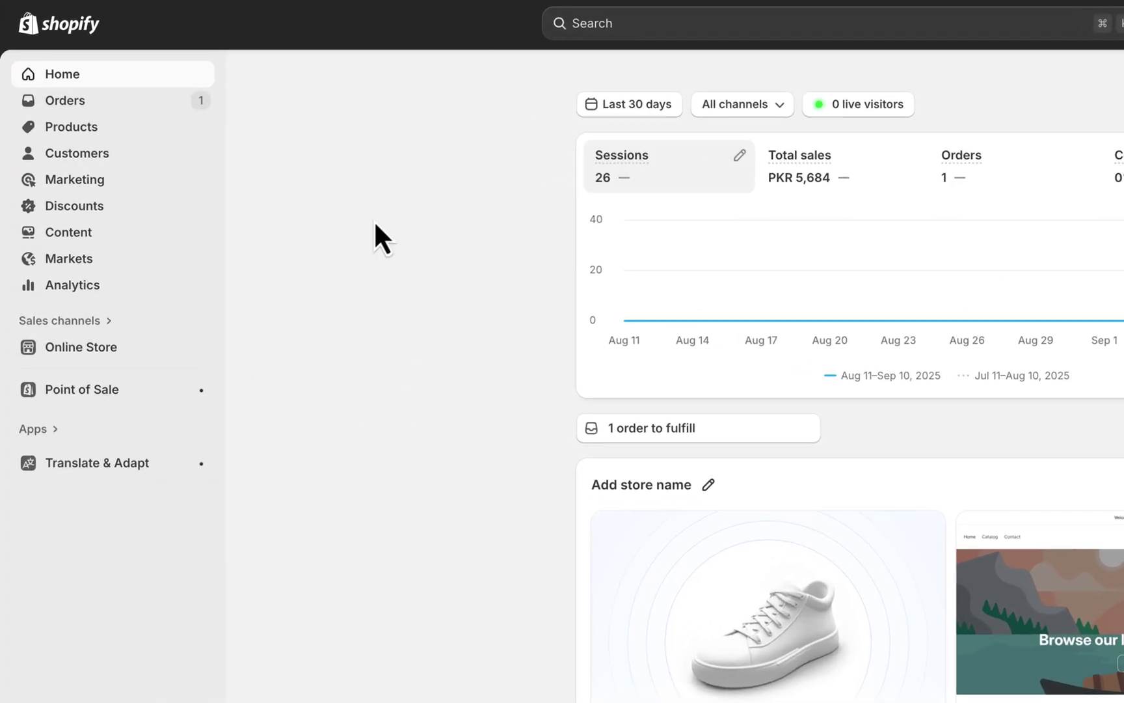
# Open order #1001 from the store's Orders list
pyautogui.click(65, 101)
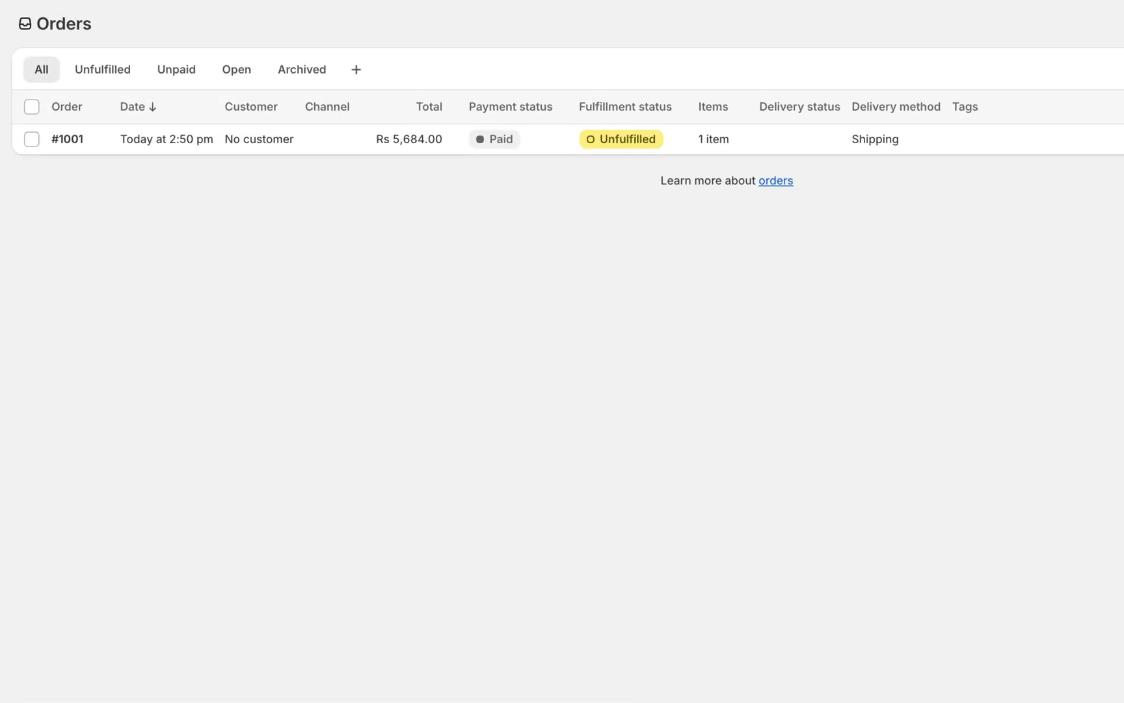
pyautogui.click(248, 154)
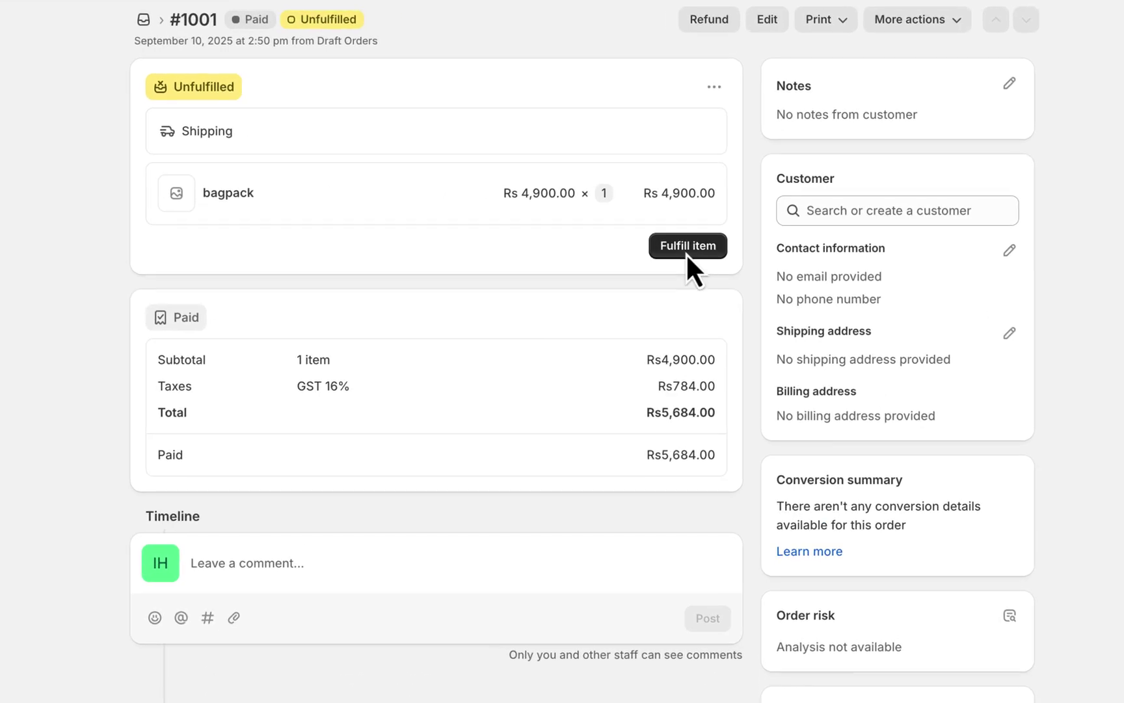
# Fulfill order #1001's bagpack from Shahkot, leaving the shipping address unchanged
pyautogui.click(686, 253)
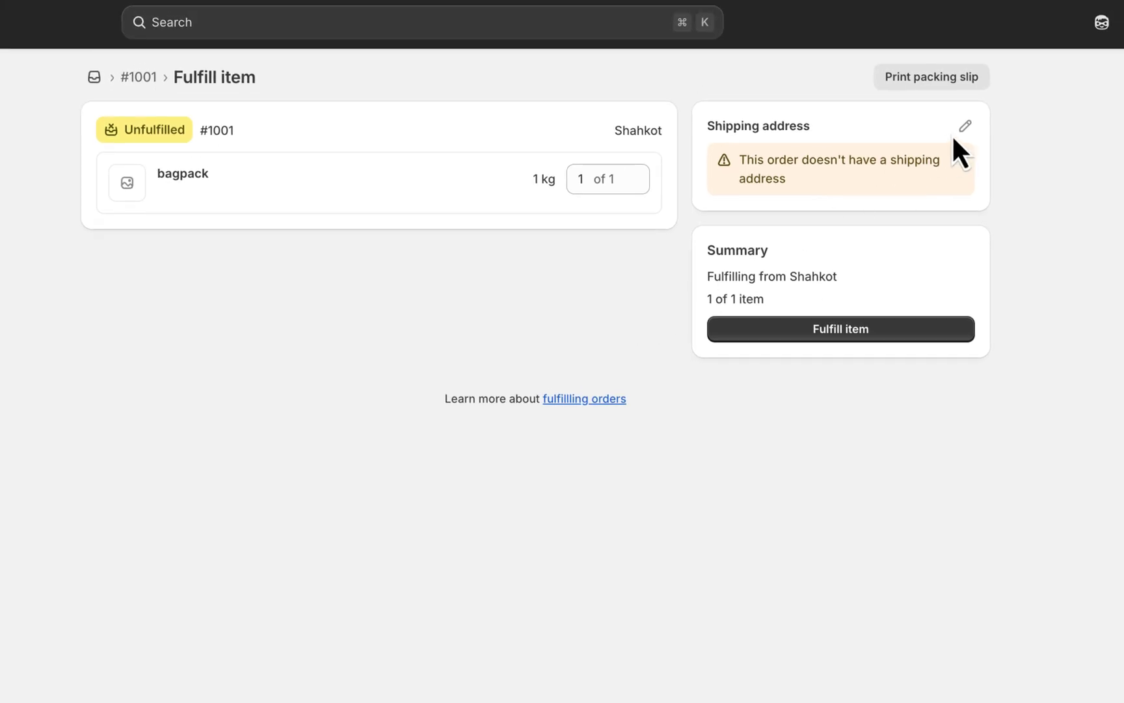
pyautogui.click(966, 129)
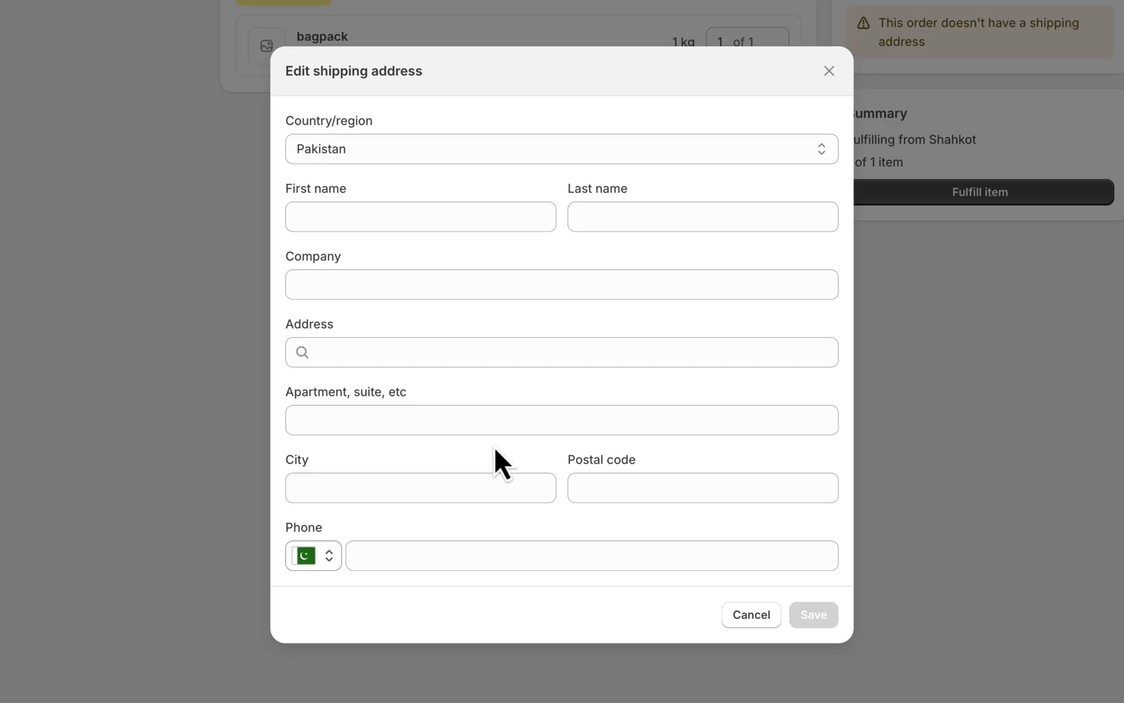
pyautogui.click(751, 614)
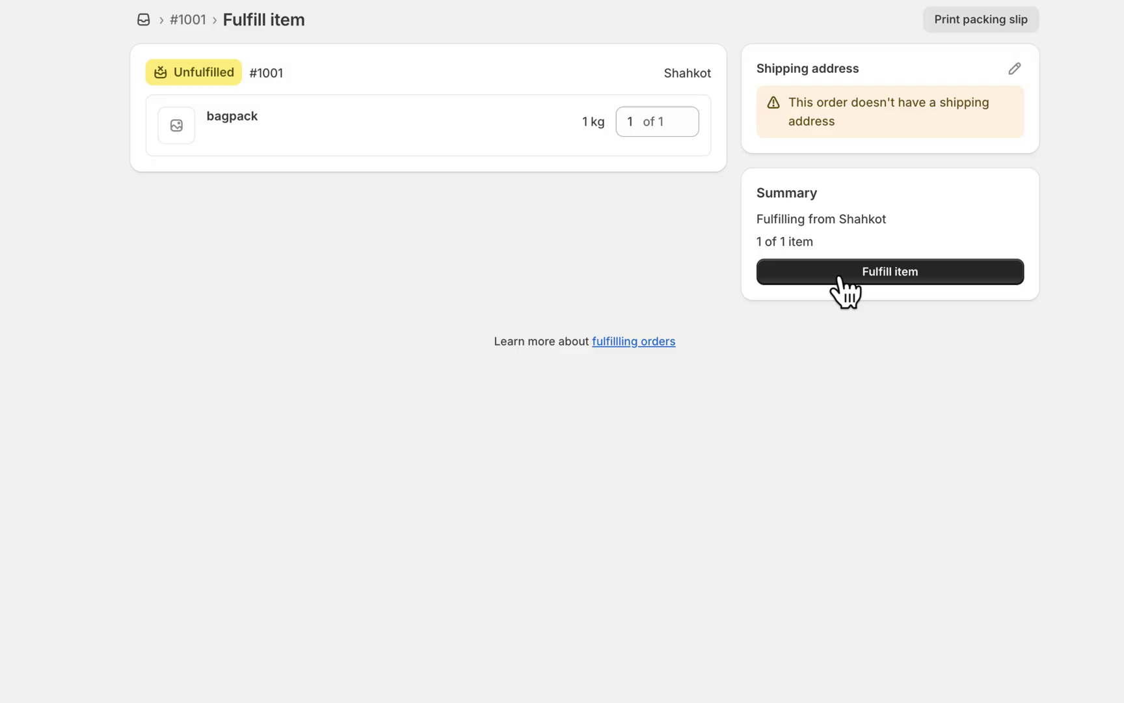
pyautogui.click(842, 283)
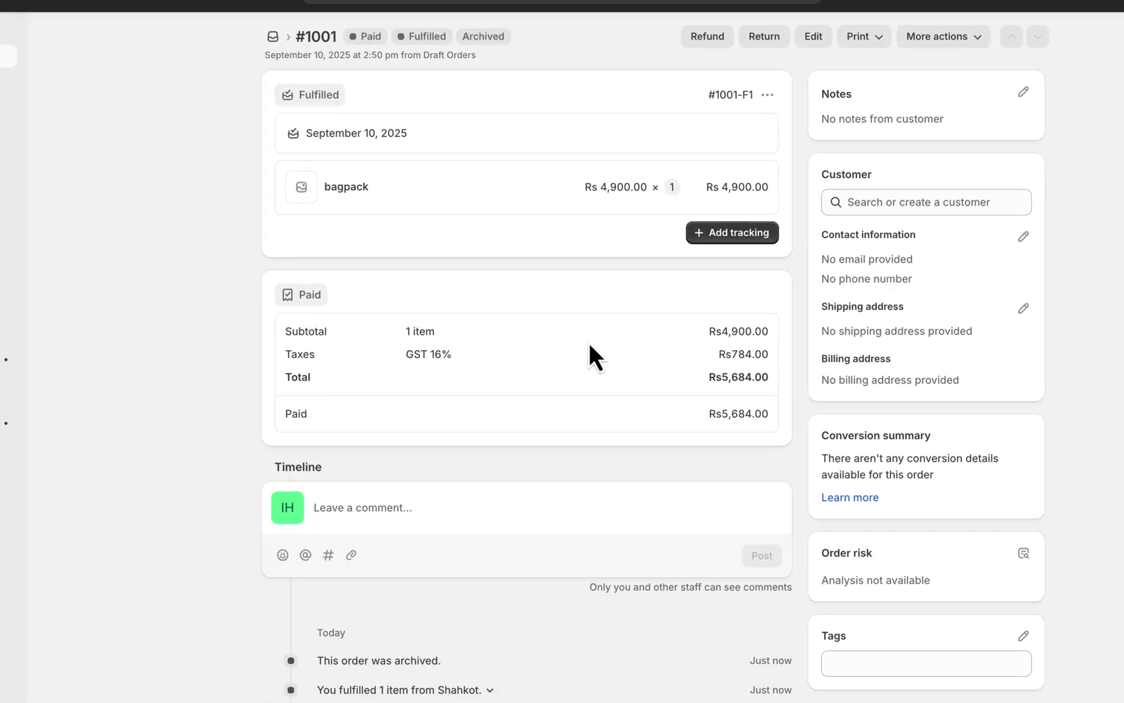
pyautogui.click(731, 231)
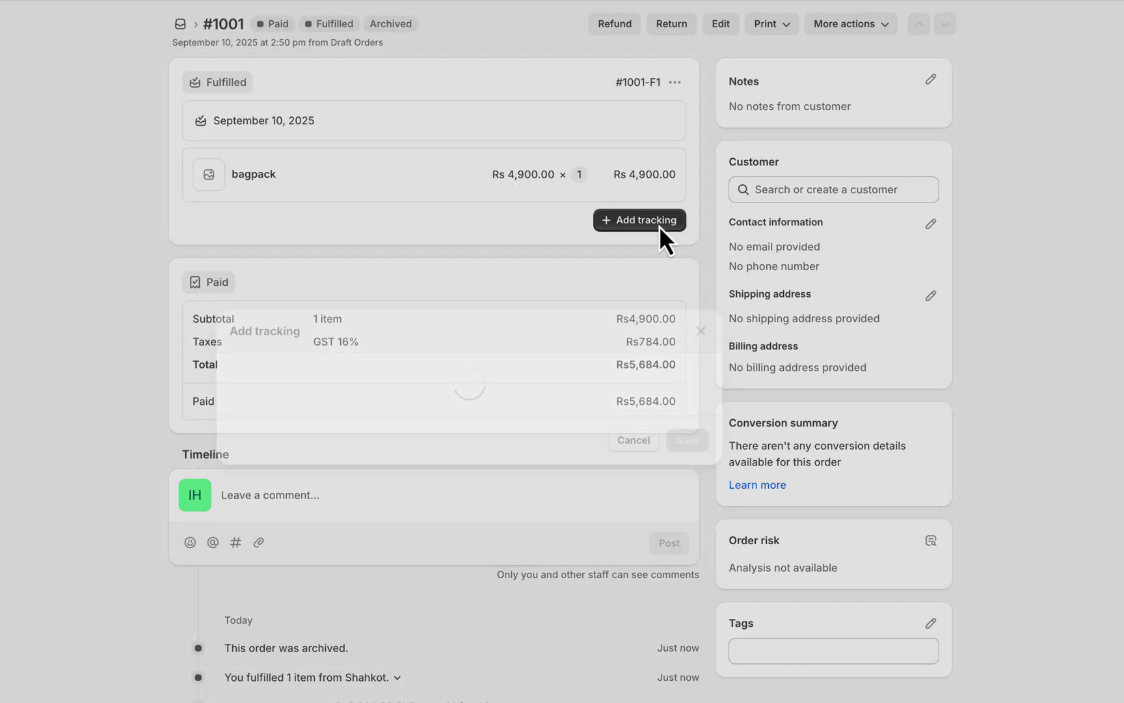
pyautogui.click(369, 365)
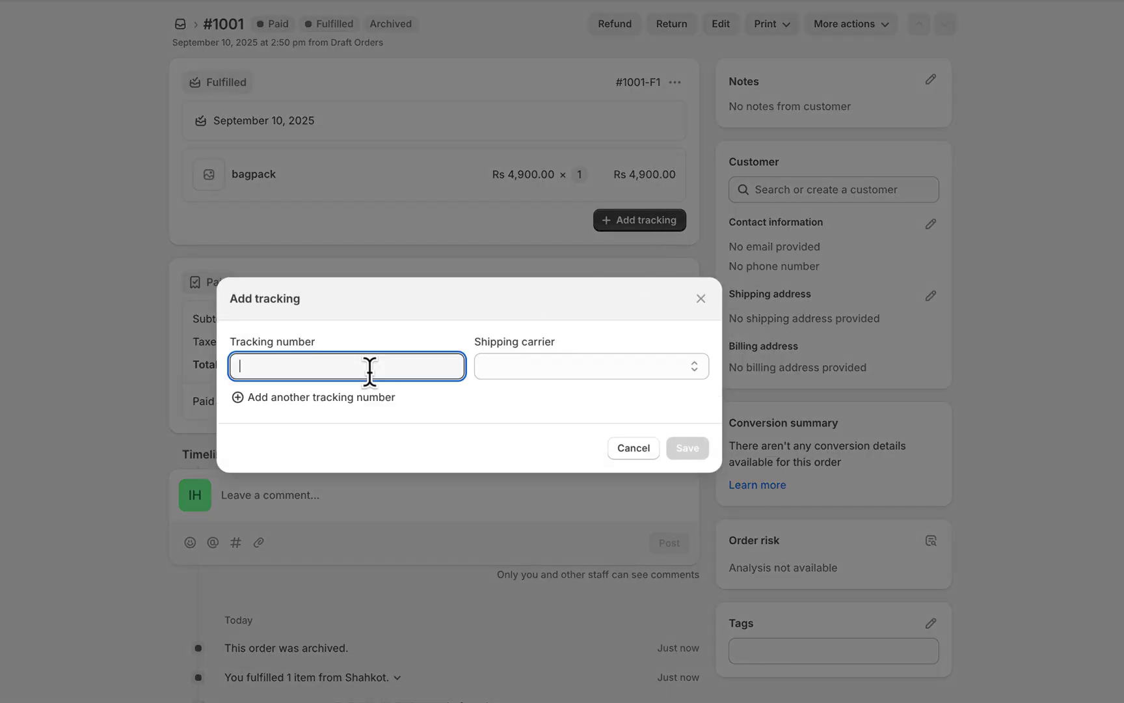
pyautogui.click(582, 363)
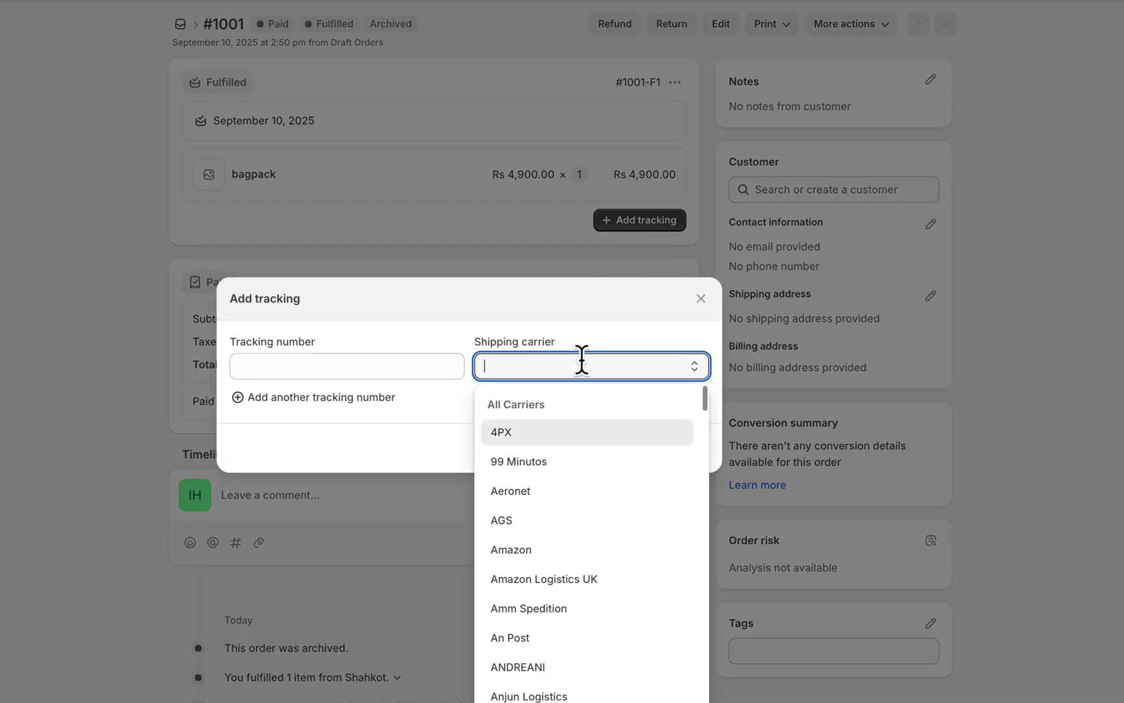
pyautogui.click(588, 334)
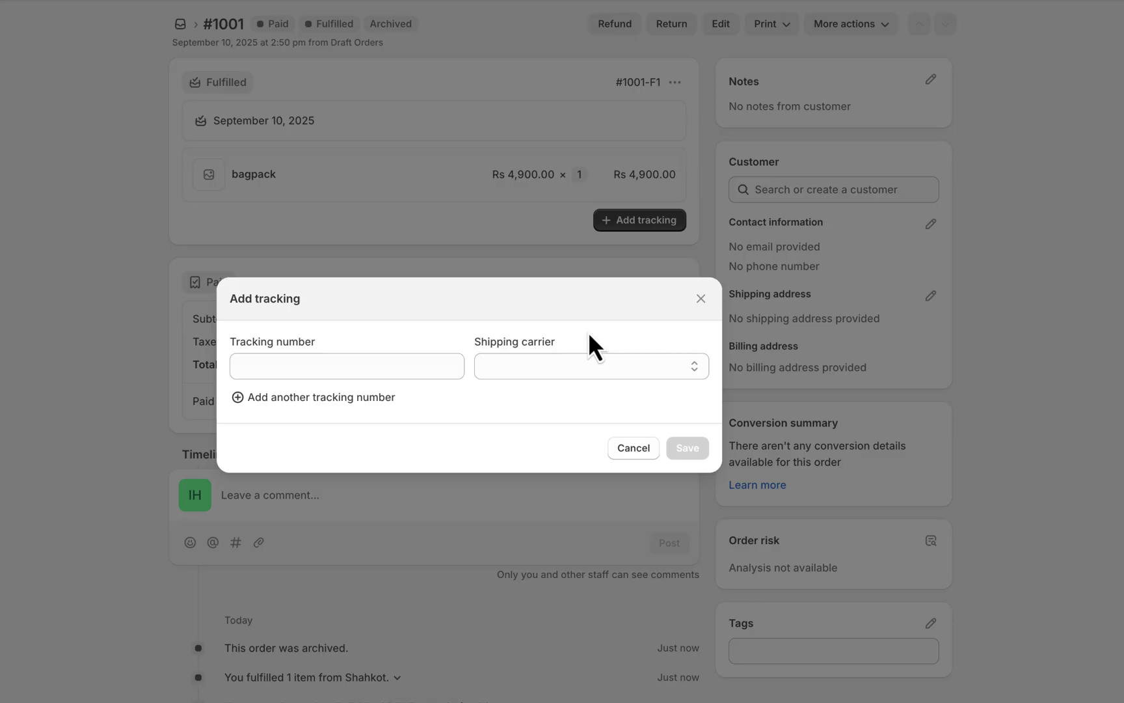
pyautogui.click(634, 448)
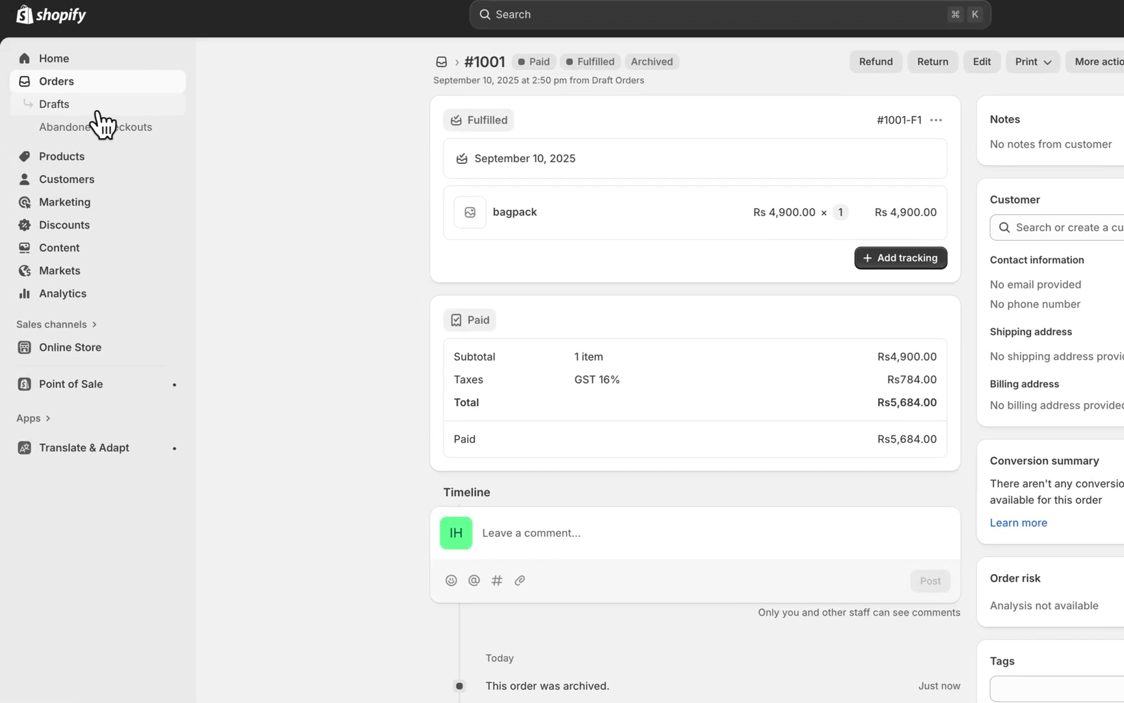
# Mark draft #D2 as paid, creating order #1002 for Rs 2,318.84
pyautogui.click(54, 104)
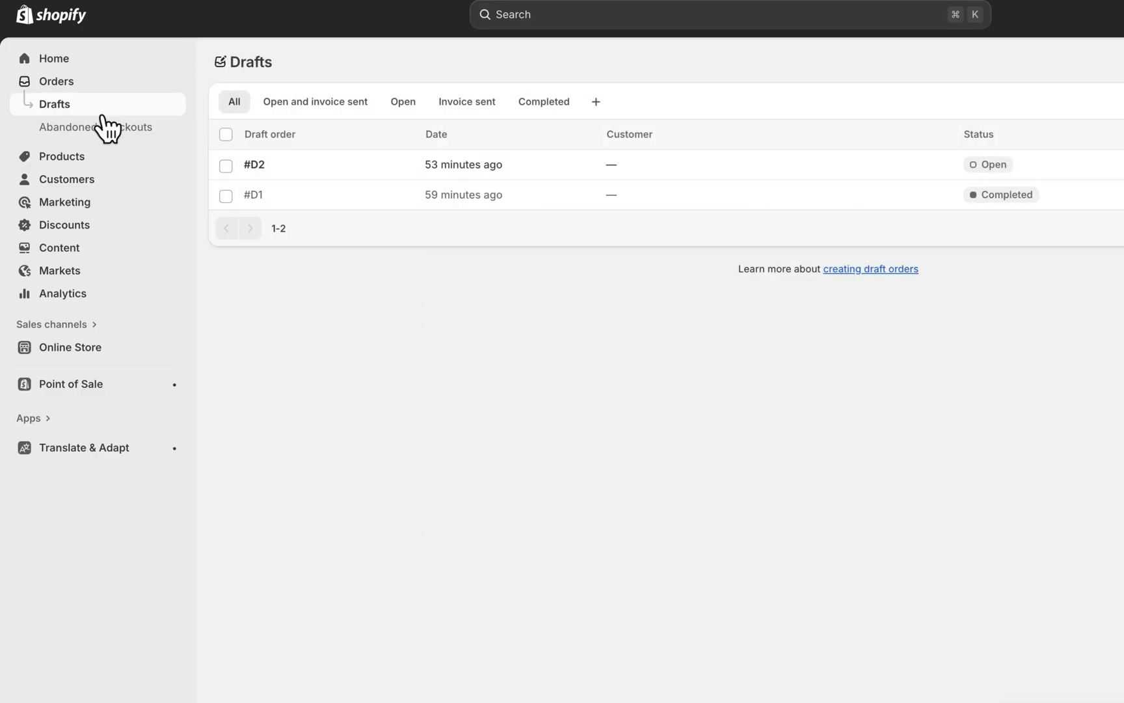
pyautogui.click(457, 169)
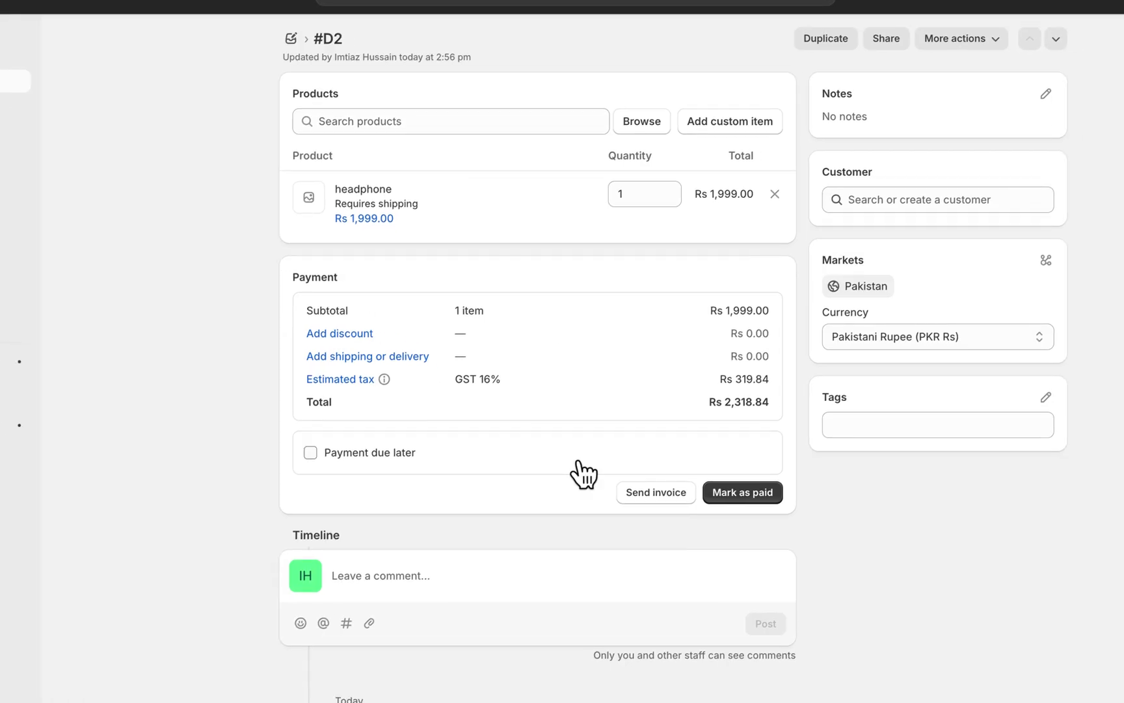
pyautogui.click(729, 490)
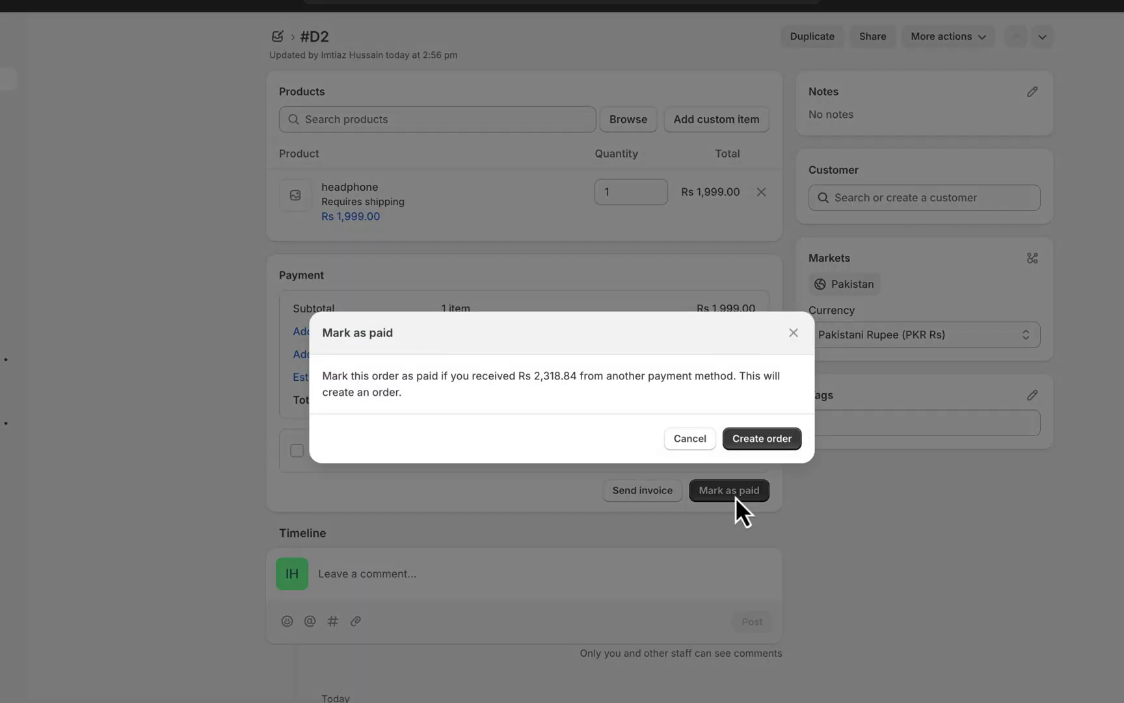
pyautogui.click(762, 437)
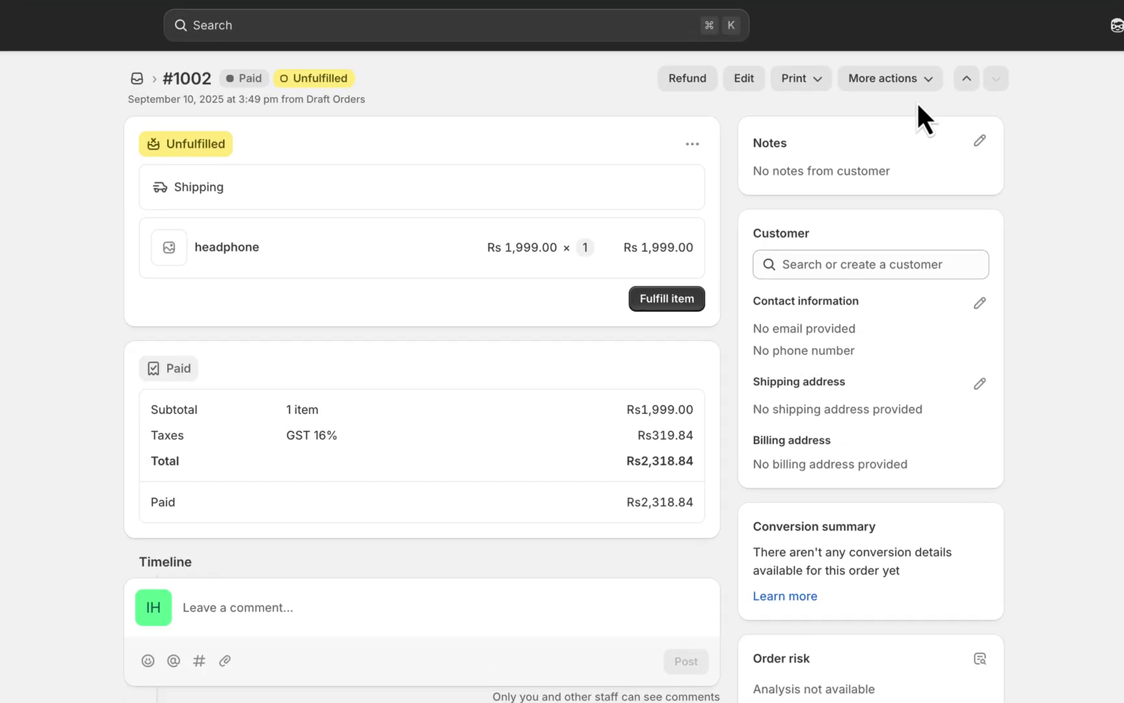
# Open order #1002's customer status page, then return to the admin tab
pyautogui.click(858, 108)
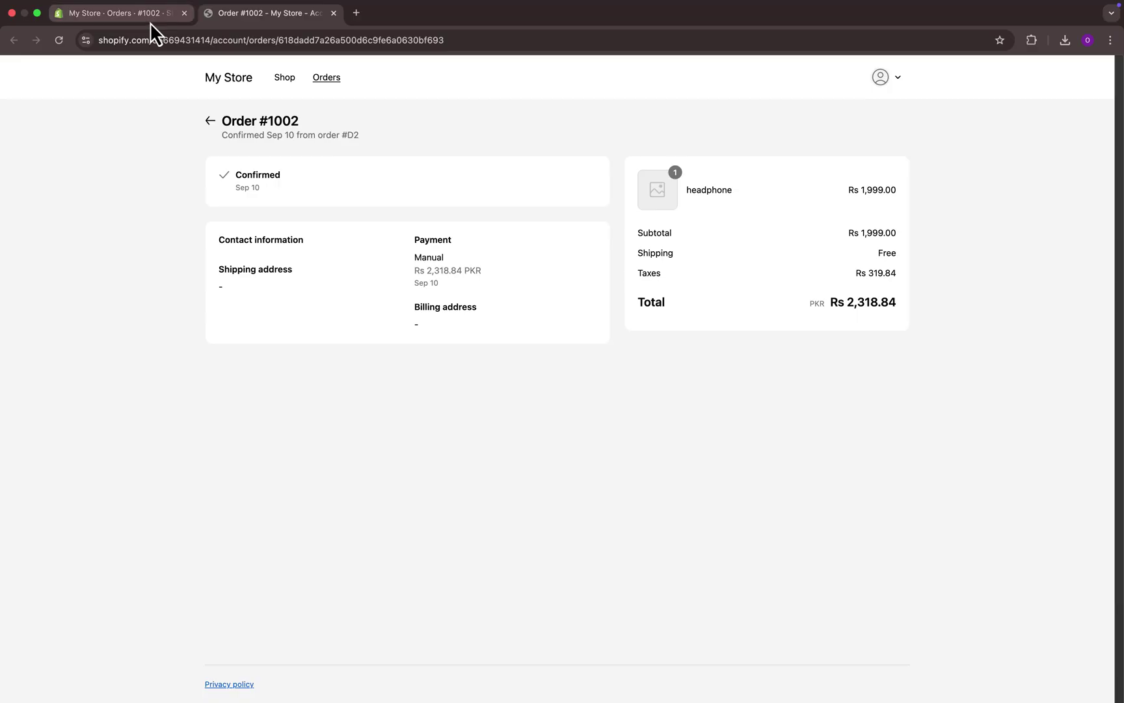
pyautogui.click(149, 13)
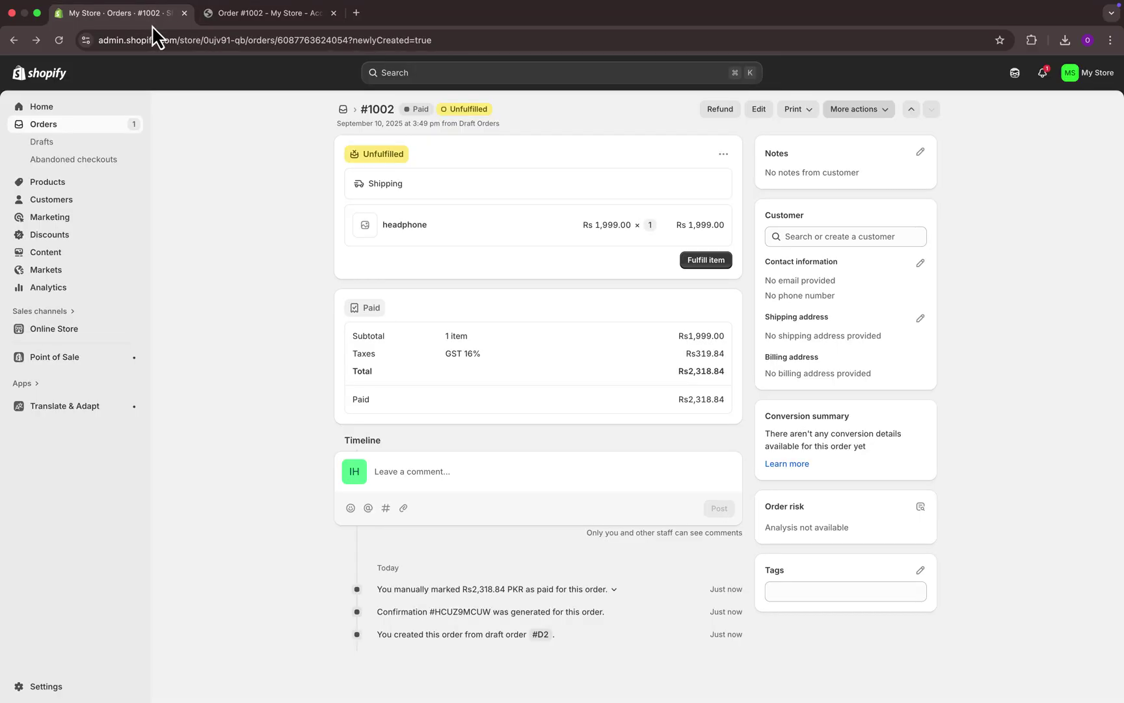